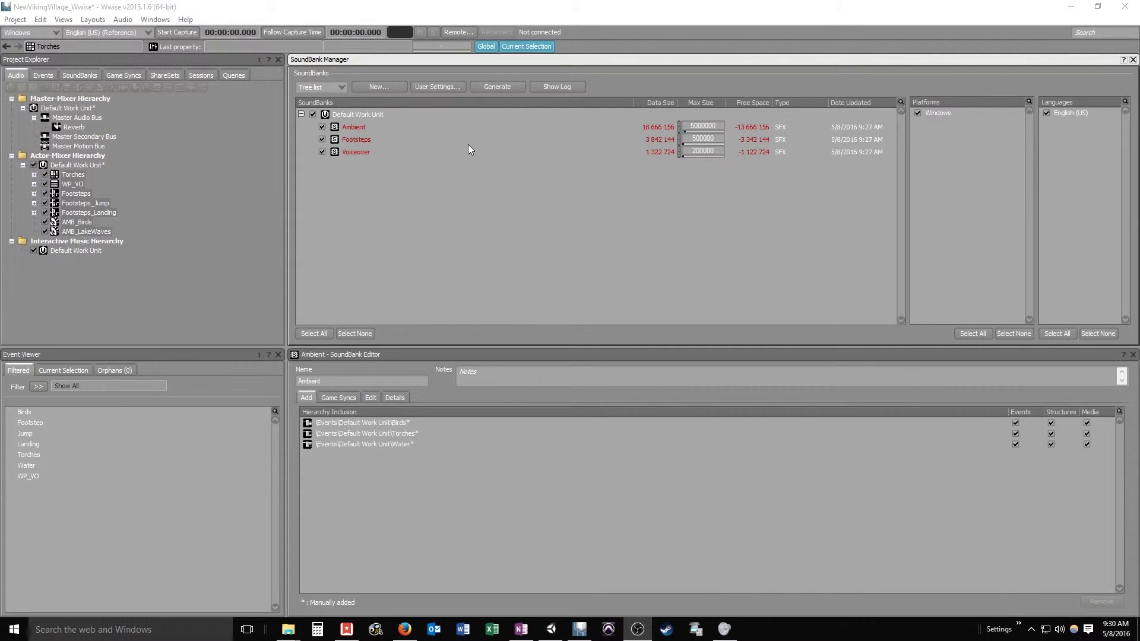
# Step: Review the Ambient, Footsteps and Voiceover bank size budgets in the SoundBank Manager
pyautogui.click(711, 126)
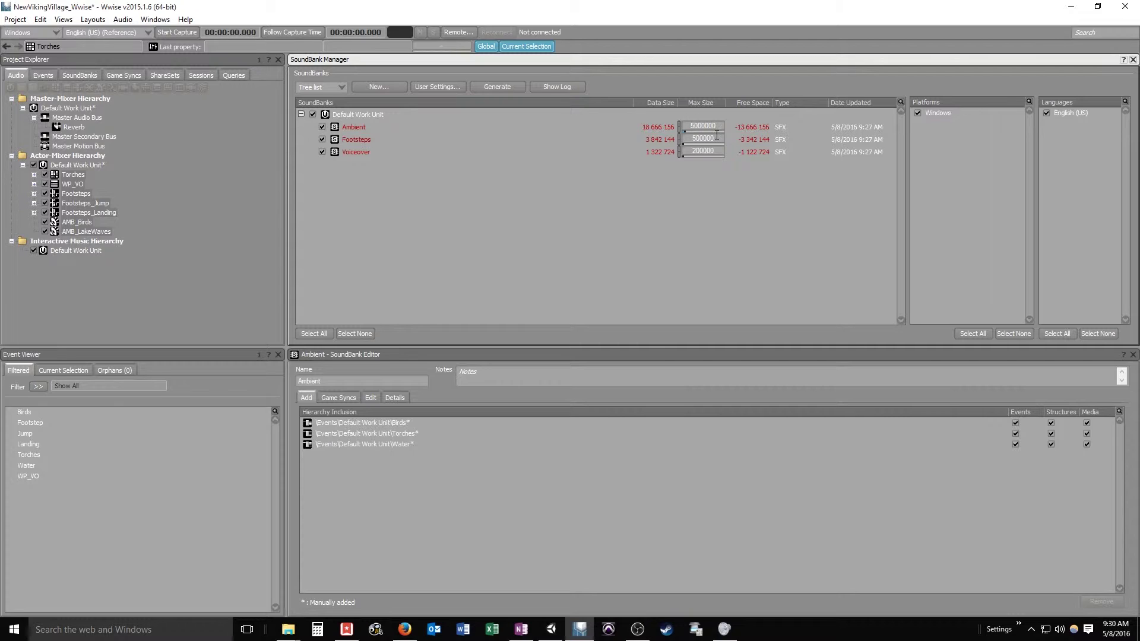
pyautogui.moveTo(720, 127); pyautogui.dragTo(675, 121)
pyautogui.doubleClick(720, 139)
pyautogui.doubleClick(717, 150)
# Step: Delete the old VV_Conversion conversion settings from the ShareSets
pyautogui.click(168, 74)
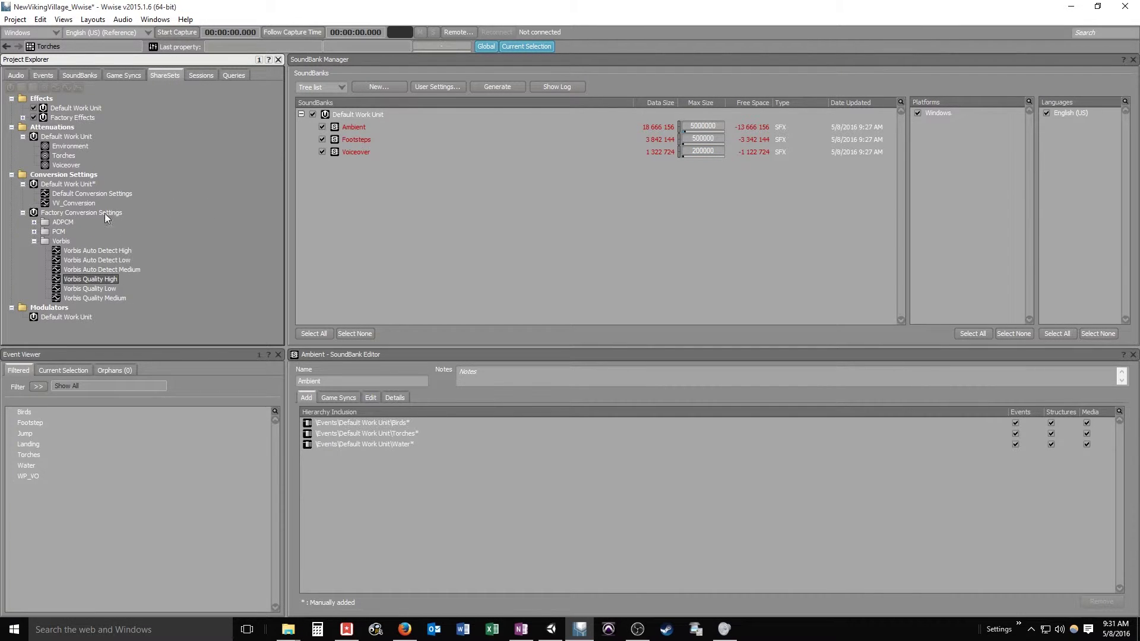
pyautogui.rightClick(83, 206)
pyautogui.click(119, 252)
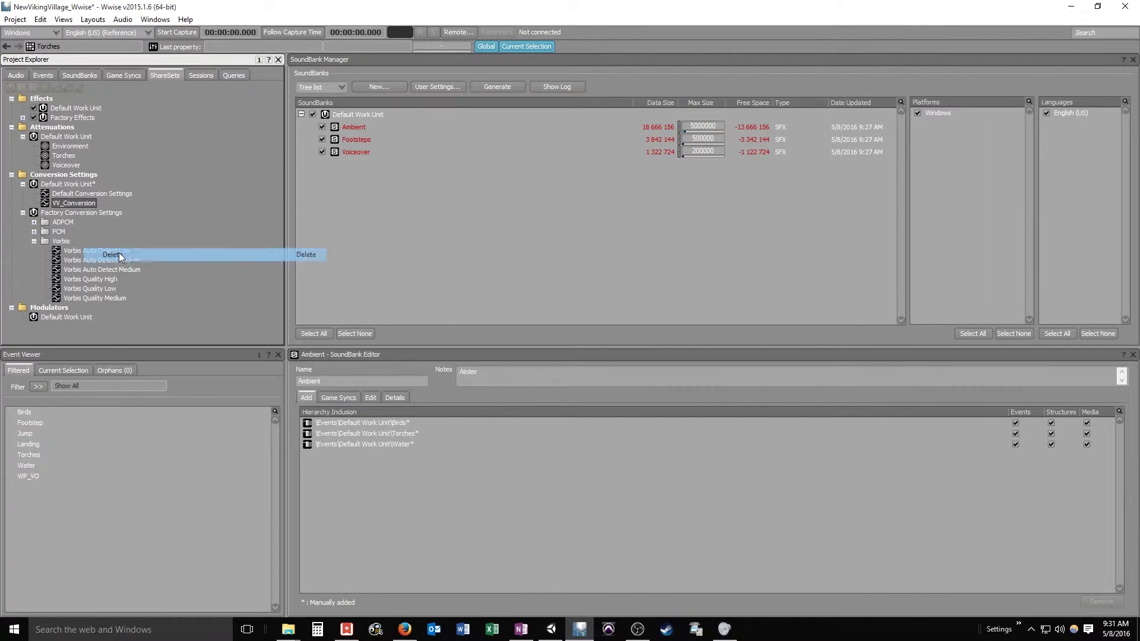
# Step: Create new Conversion Settings named VV_Conversion under the Default Work Unit
pyautogui.click(61, 184)
pyautogui.rightClick(70, 184)
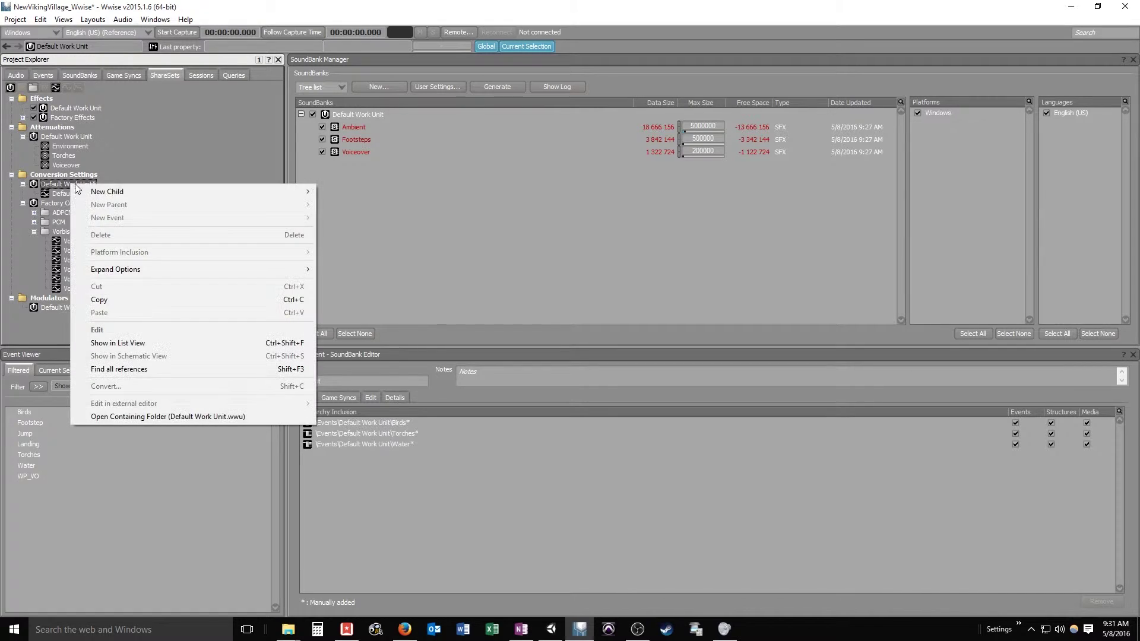
pyautogui.moveTo(149, 191)
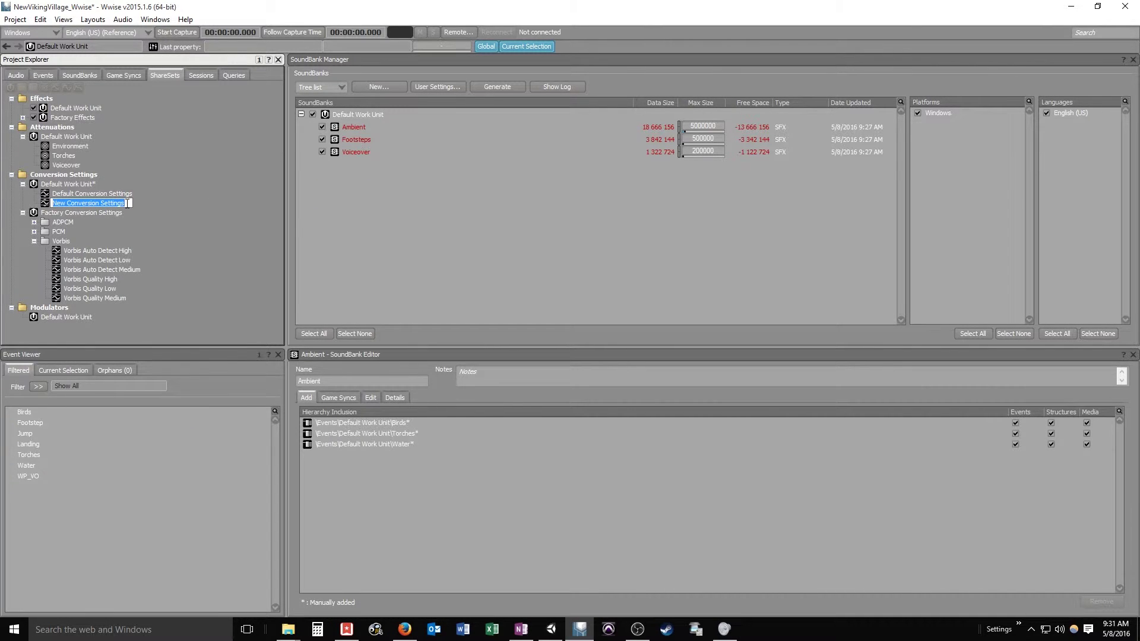
pyautogui.write('W')
pyautogui.write('_Conversion')
pyautogui.press('Return')
pyautogui.doubleClick(76, 204)
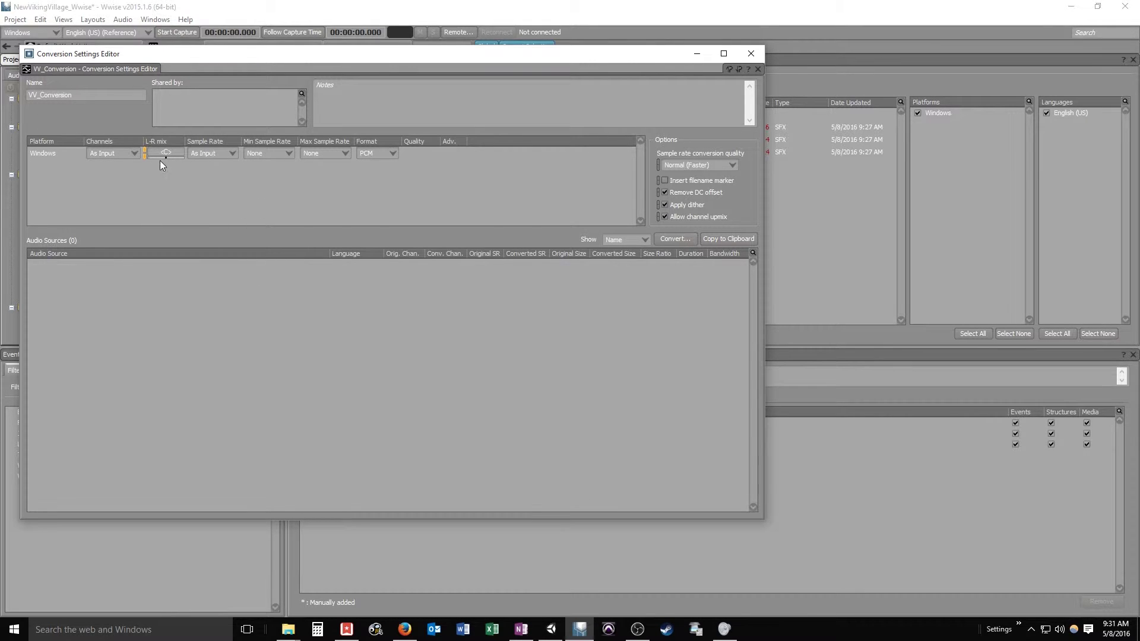
pyautogui.click(394, 155)
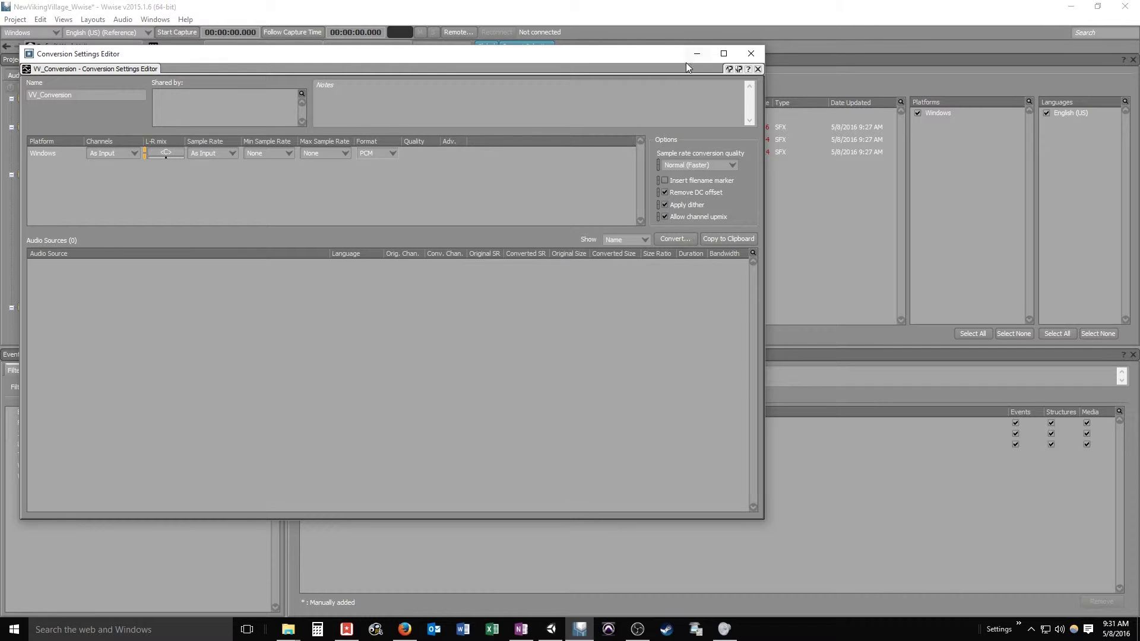
pyautogui.click(750, 53)
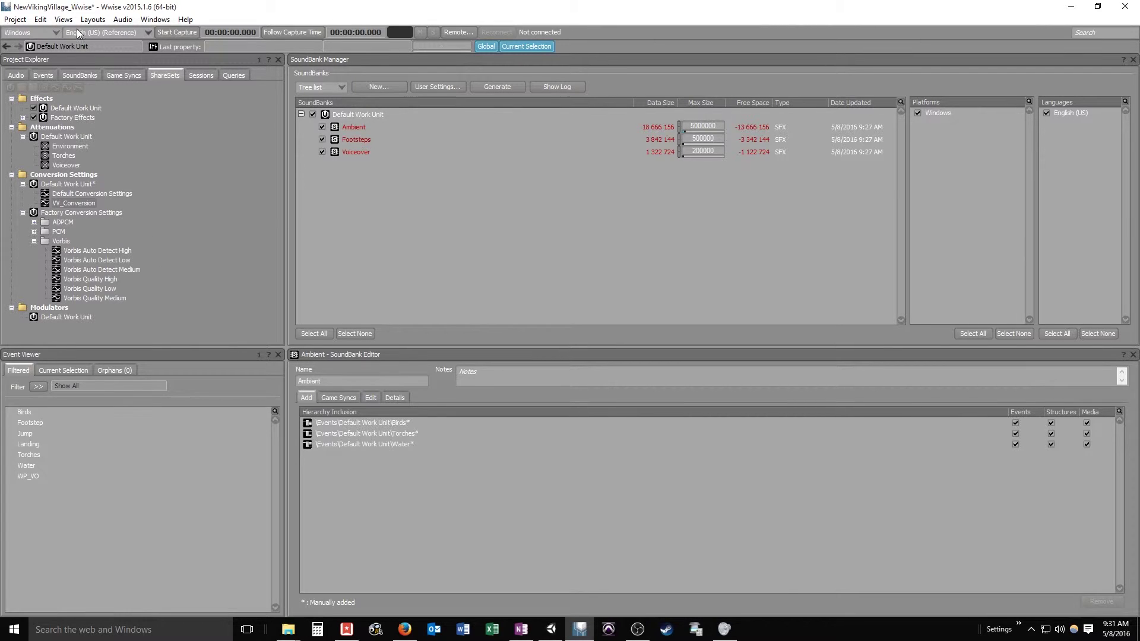
pyautogui.click(16, 75)
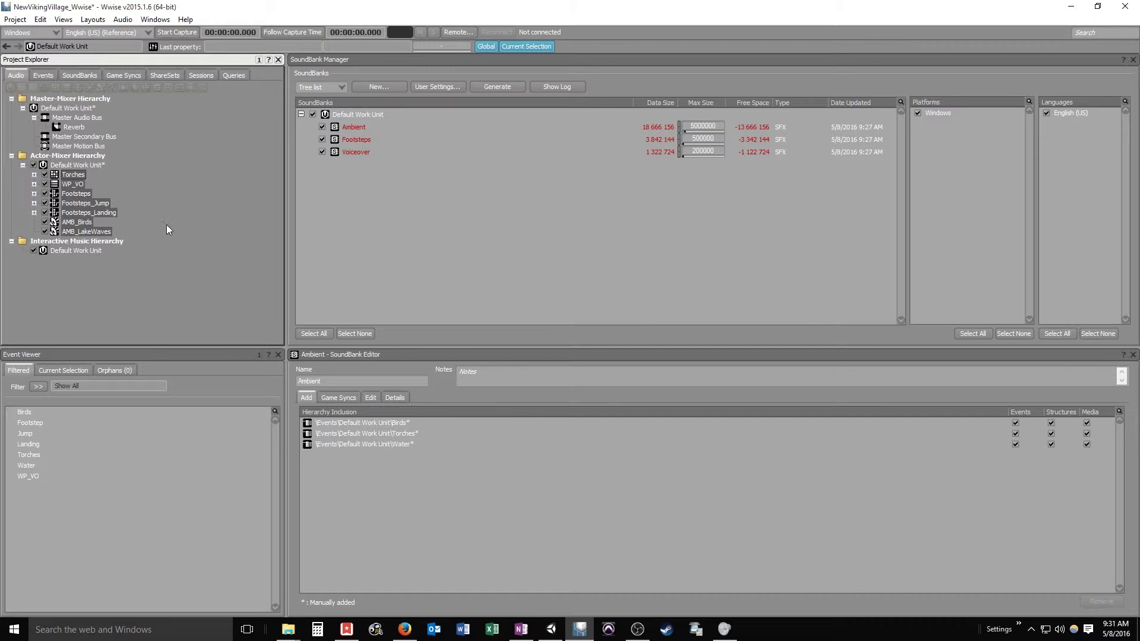
# Step: Select the Torches container and switch to the Designer layout
pyautogui.rightClick(67, 175)
pyautogui.click(407, 179)
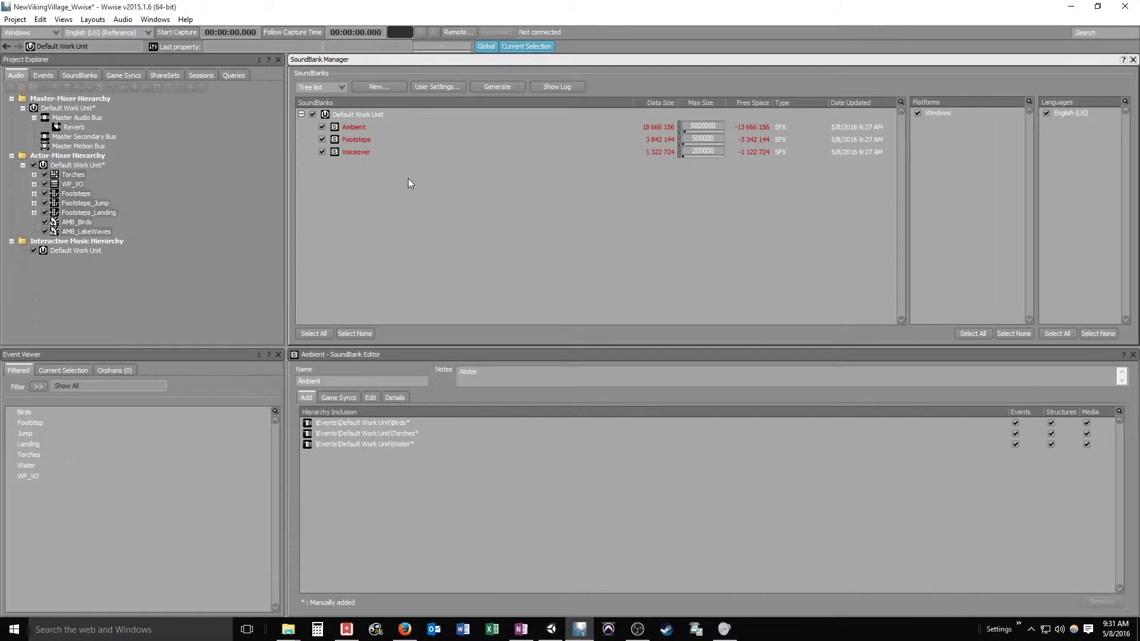
pyautogui.click(229, 304)
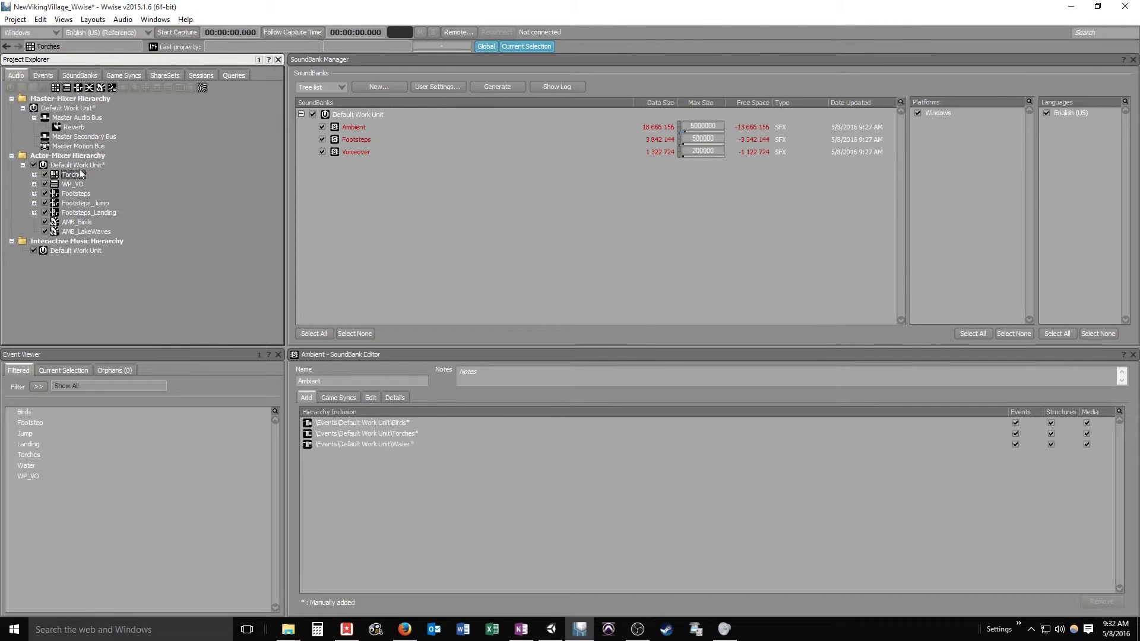
pyautogui.press('F5')
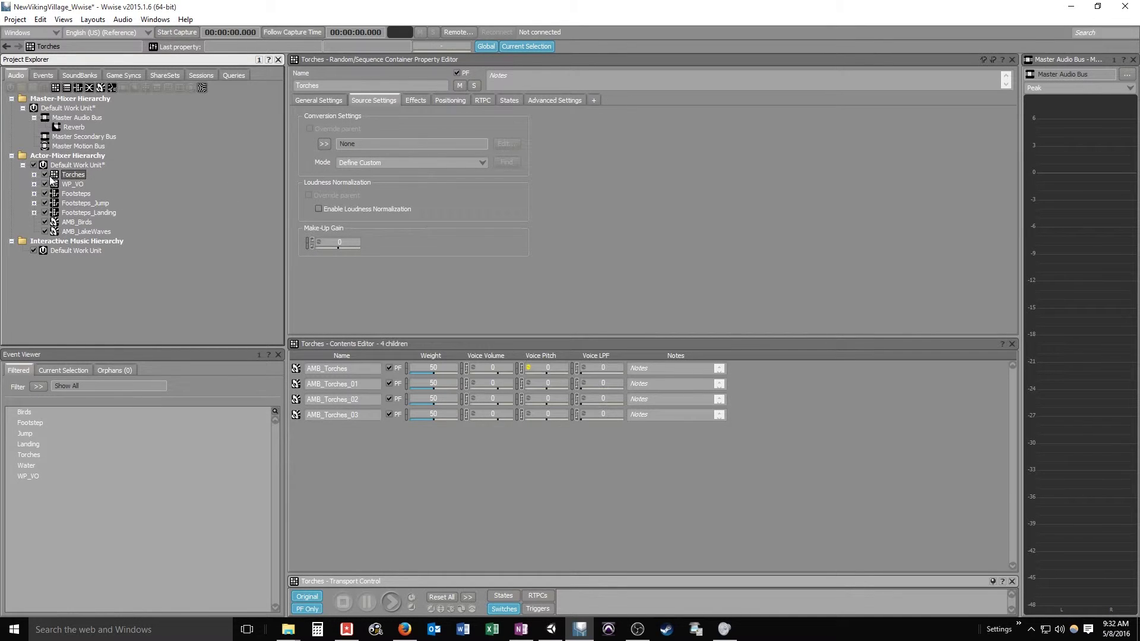
# Step: Try Vorbis Quality High conversion on Torches, then reset it to None
pyautogui.click(326, 146)
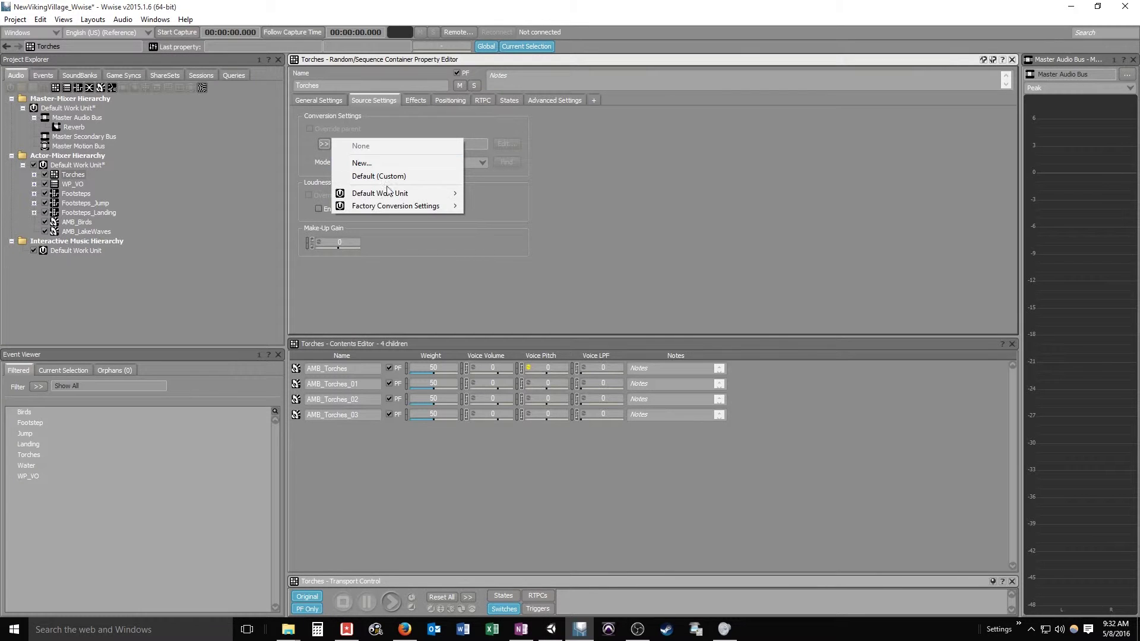
pyautogui.moveTo(390, 206)
pyautogui.moveTo(504, 231)
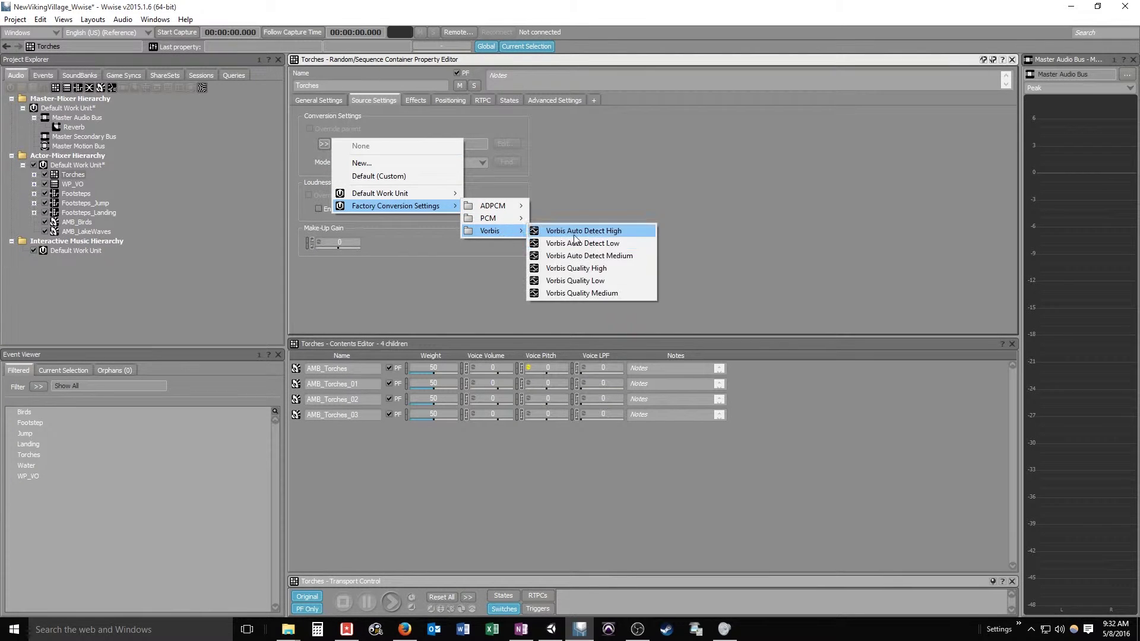
pyautogui.click(581, 268)
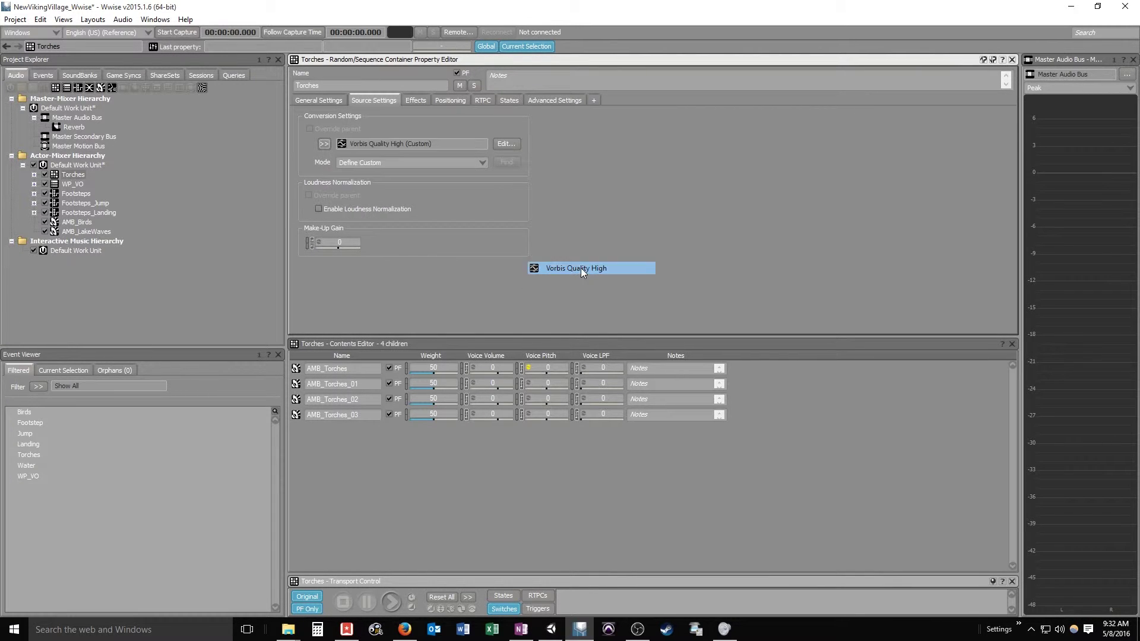
pyautogui.click(324, 144)
pyautogui.click(365, 152)
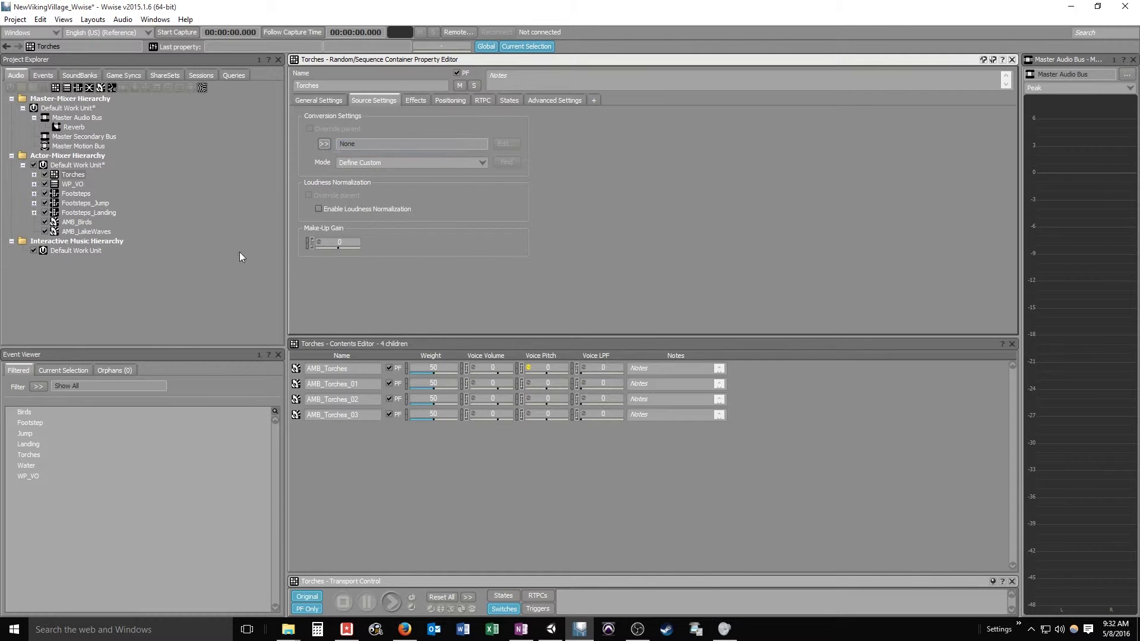
# Step: Select all Actor-Mixer objects from Torches through AMB_LakeWaves
pyautogui.click(72, 175)
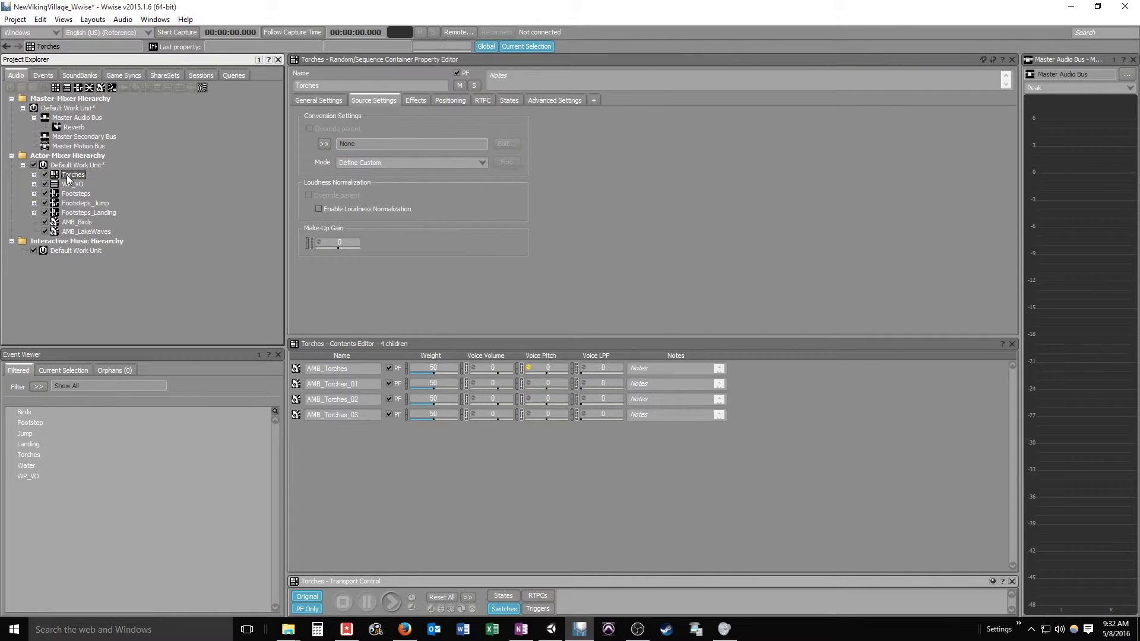
pyautogui.keyDown('shift'); pyautogui.click(89, 232); pyautogui.keyUp('shift')
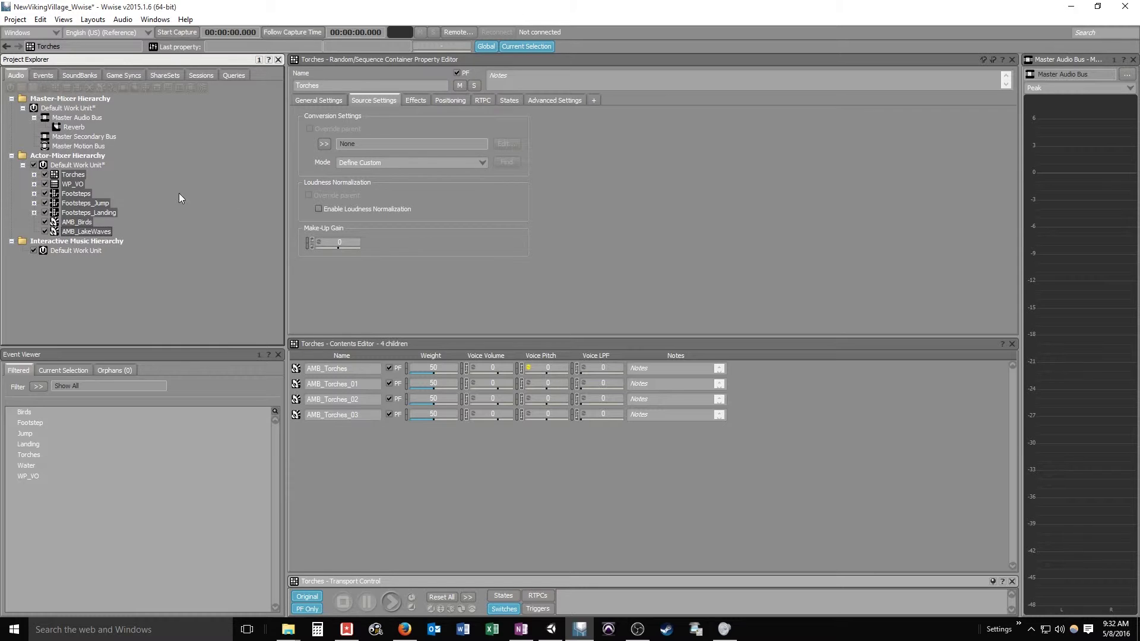
pyautogui.rightClick(64, 176)
# Step: In the Multi-Editor, set all seven objects' Conversion Settings to Vorbis Quality High (Custom)
pyautogui.click(131, 364)
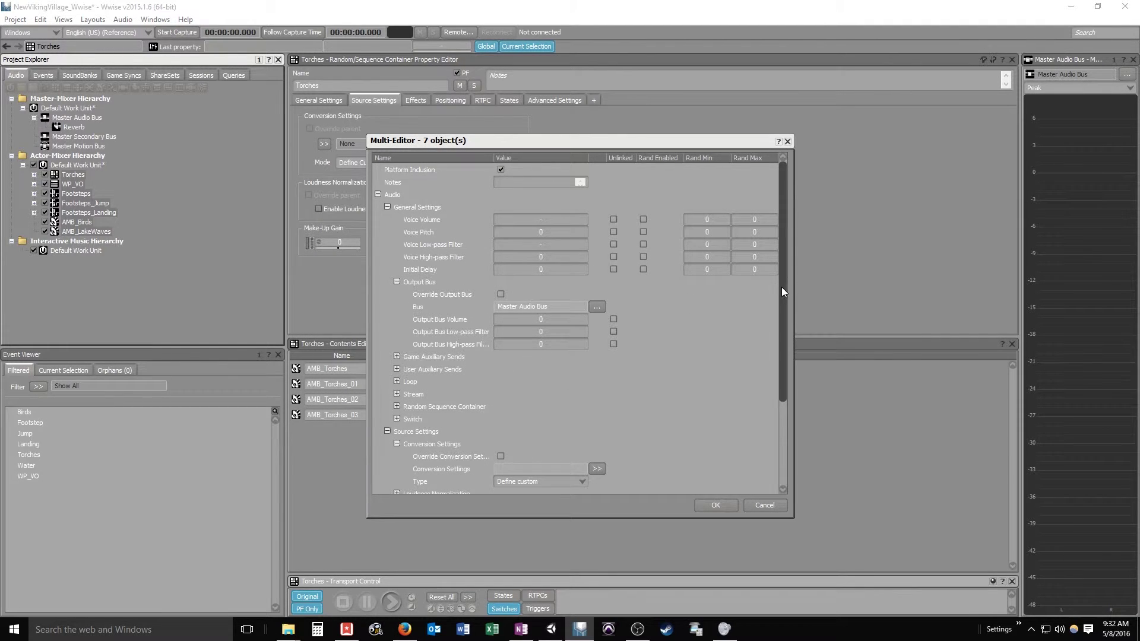
pyautogui.moveTo(781, 287); pyautogui.dragTo(774, 389)
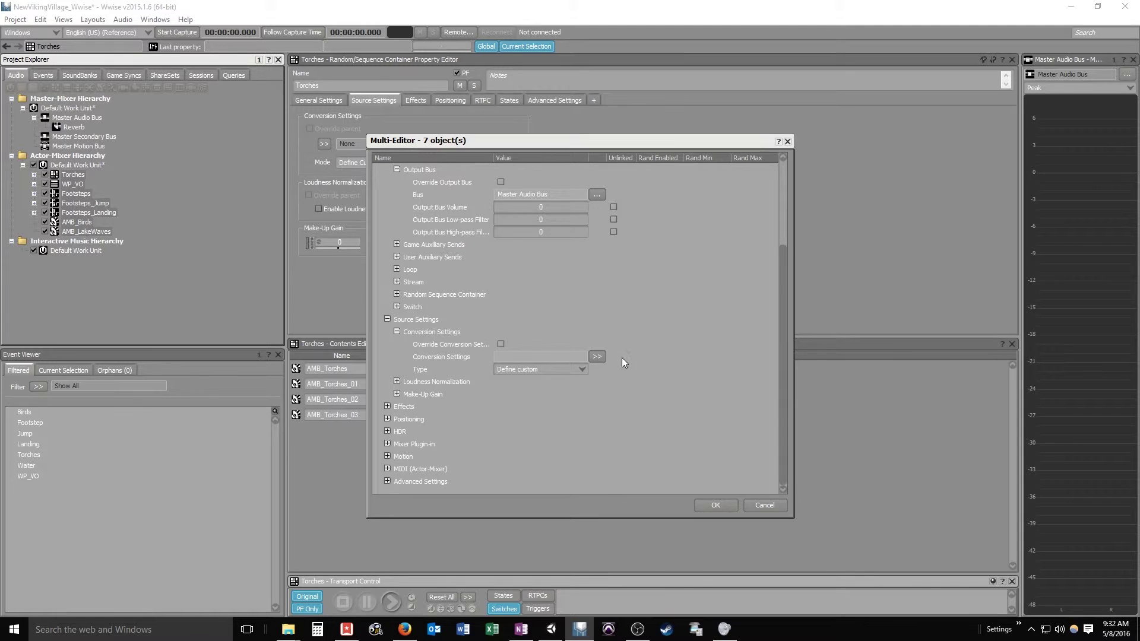
pyautogui.click(595, 356)
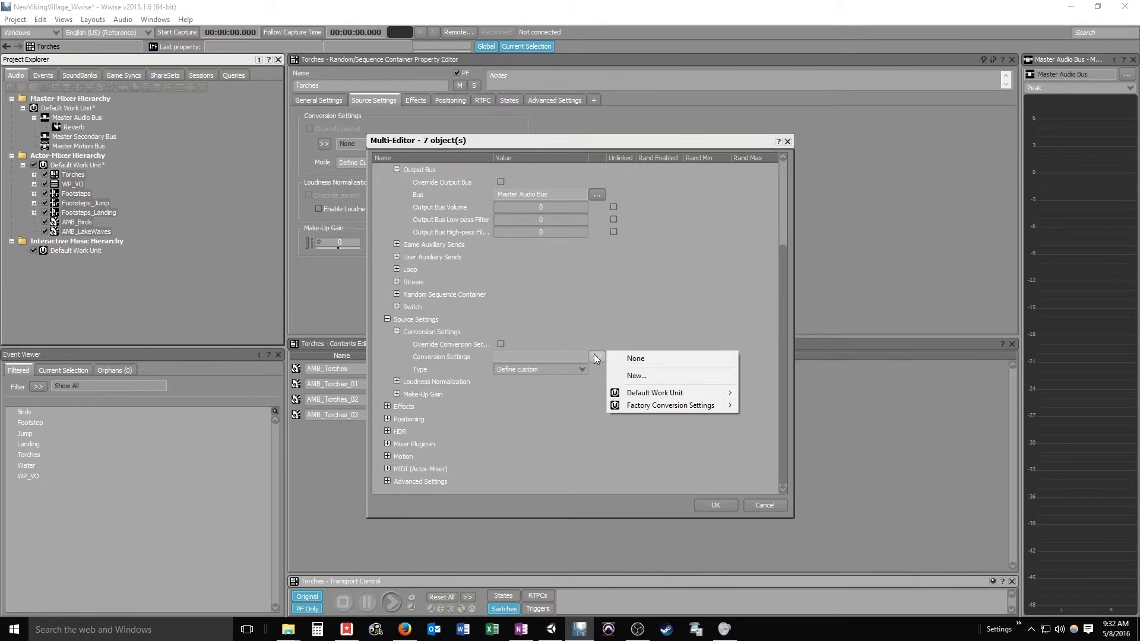
pyautogui.moveTo(671, 395)
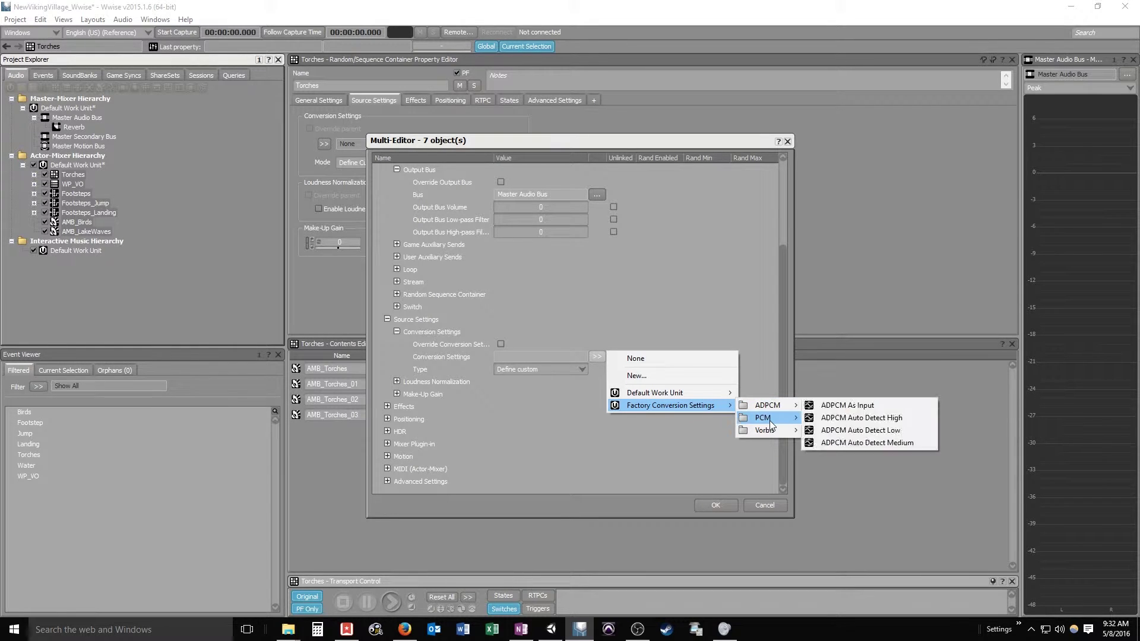
pyautogui.moveTo(774, 438)
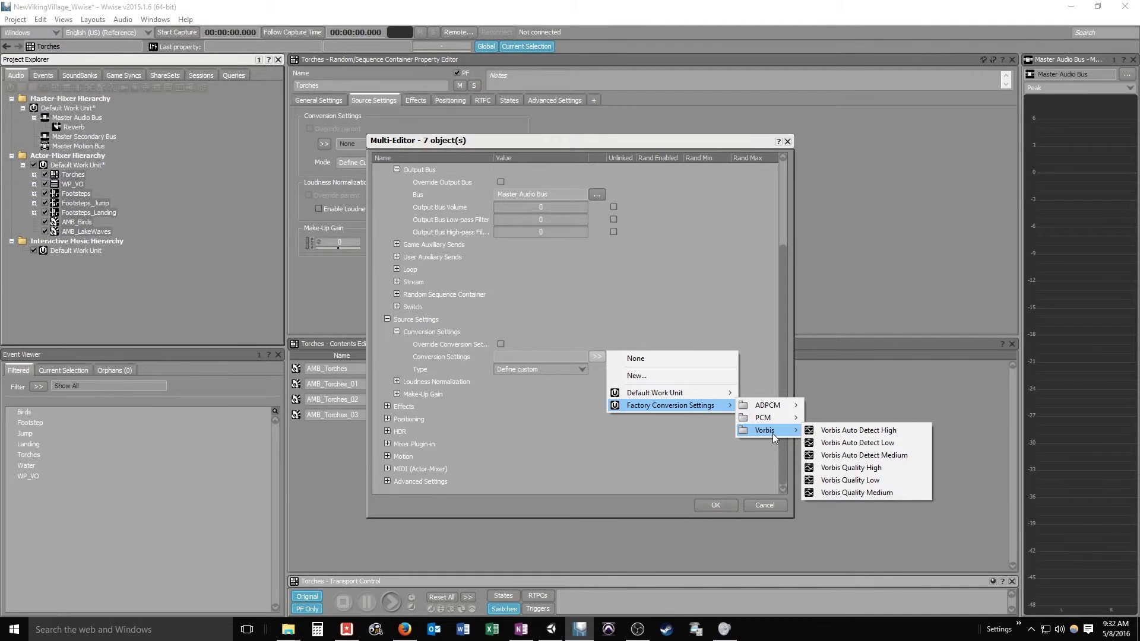
pyautogui.click(853, 469)
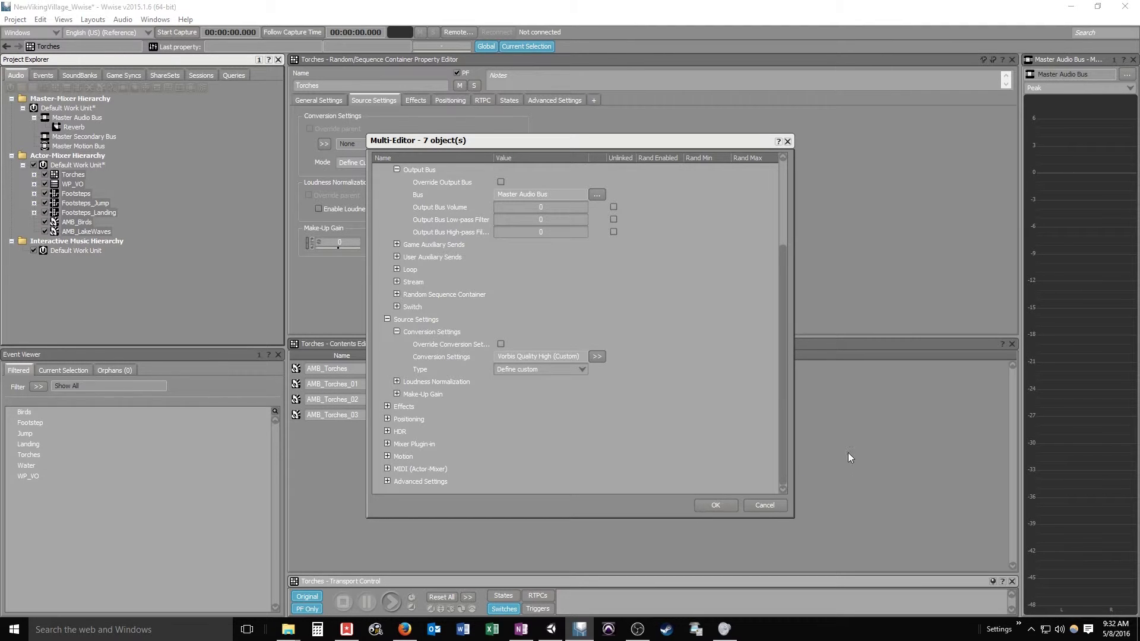
pyautogui.click(723, 506)
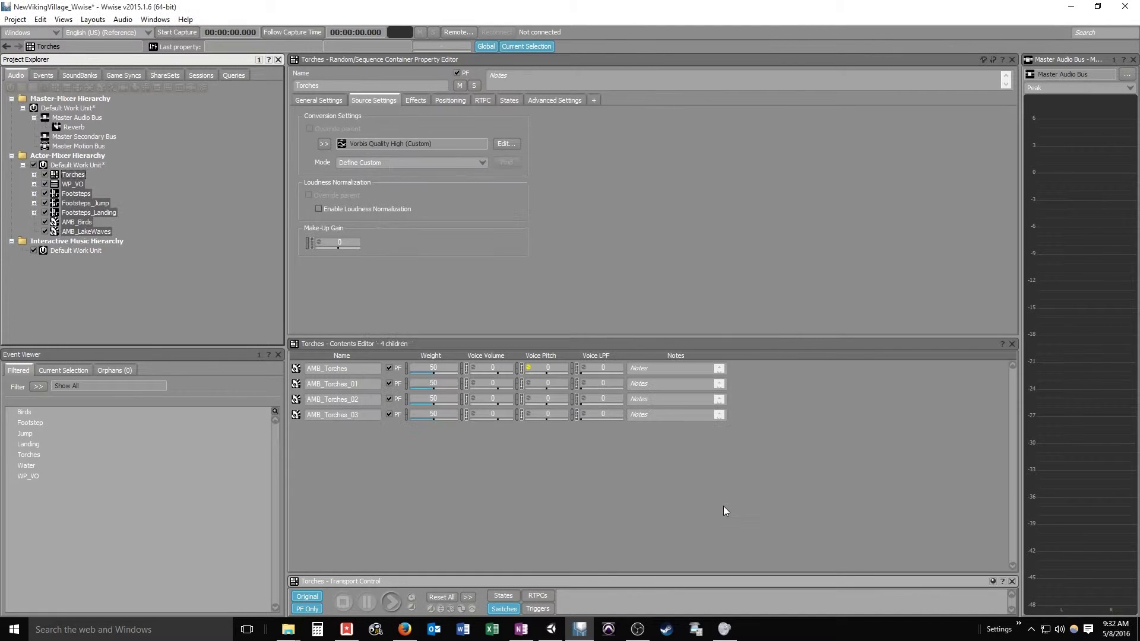
# Step: Check the conversion setting on Torches, Footsteps, Footsteps_Jump, AMB_Birds and AMB_LakeWaves
pyautogui.click(72, 175)
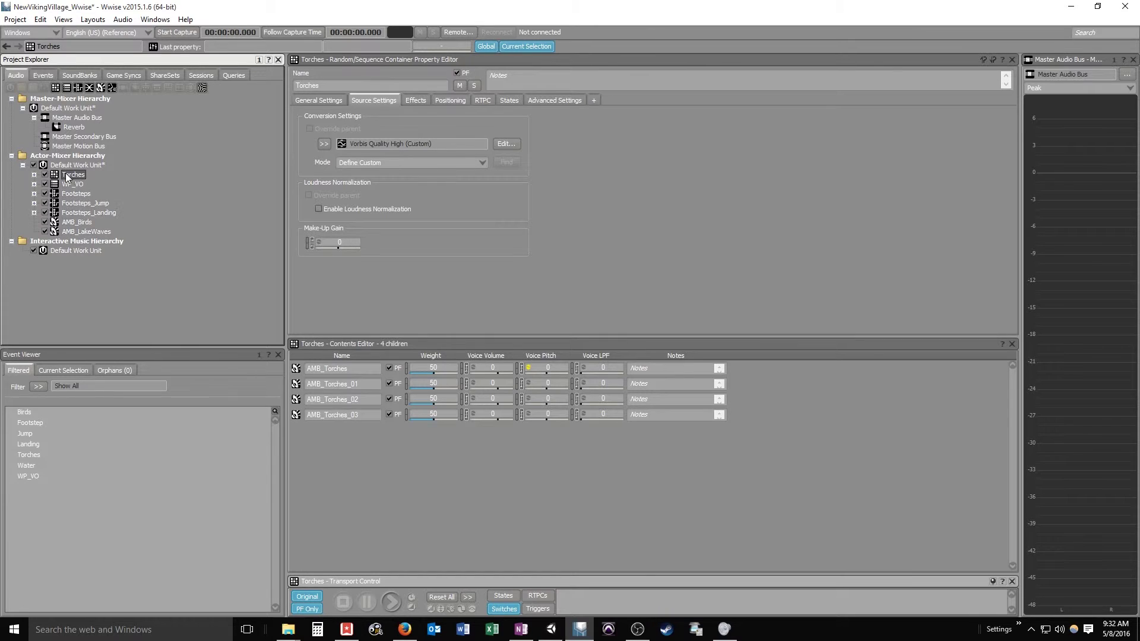
pyautogui.click(74, 192)
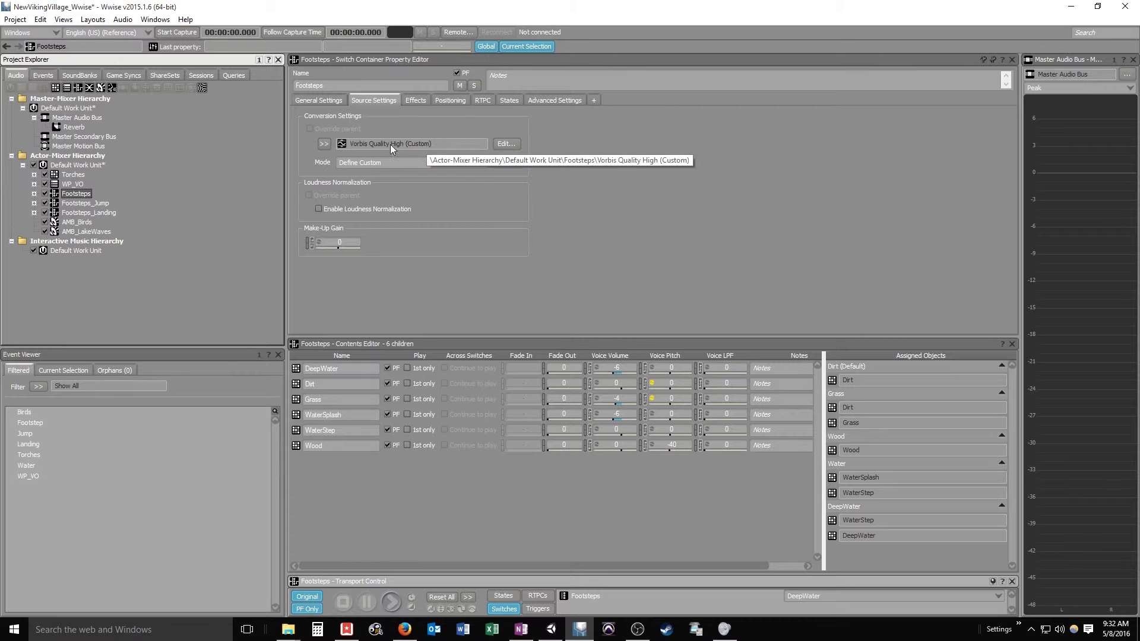
pyautogui.click(74, 203)
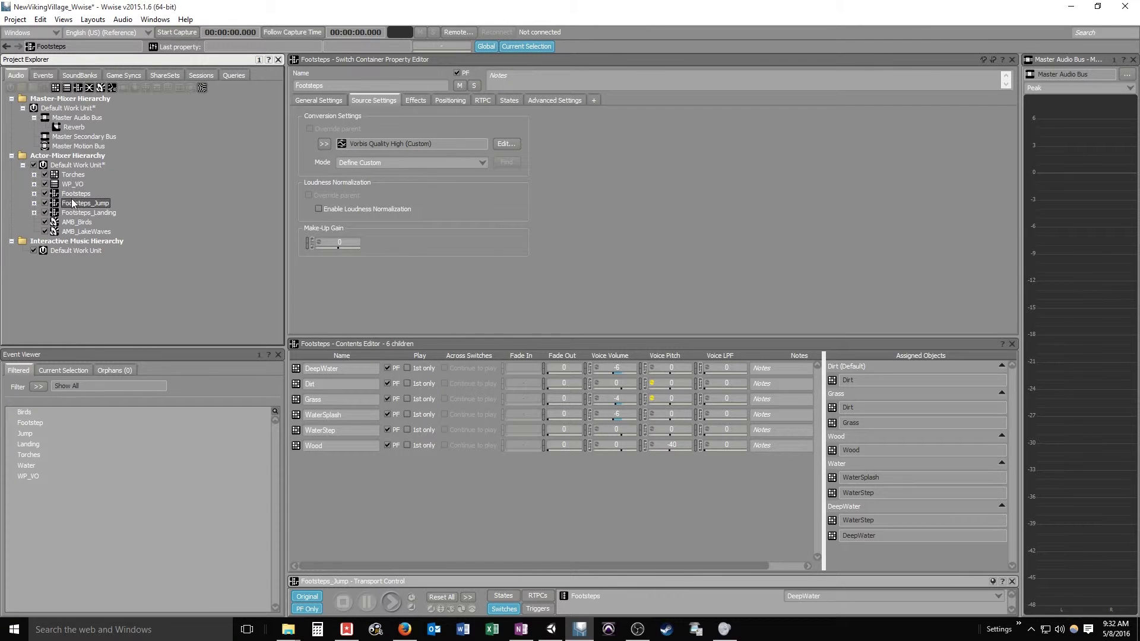
pyautogui.click(82, 222)
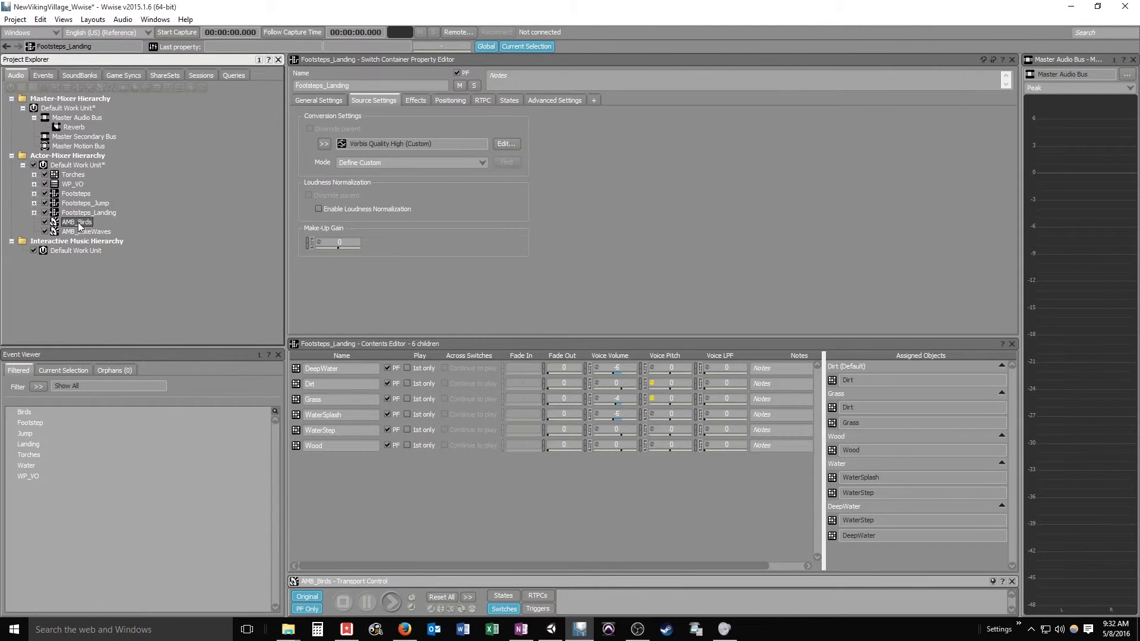
pyautogui.click(88, 232)
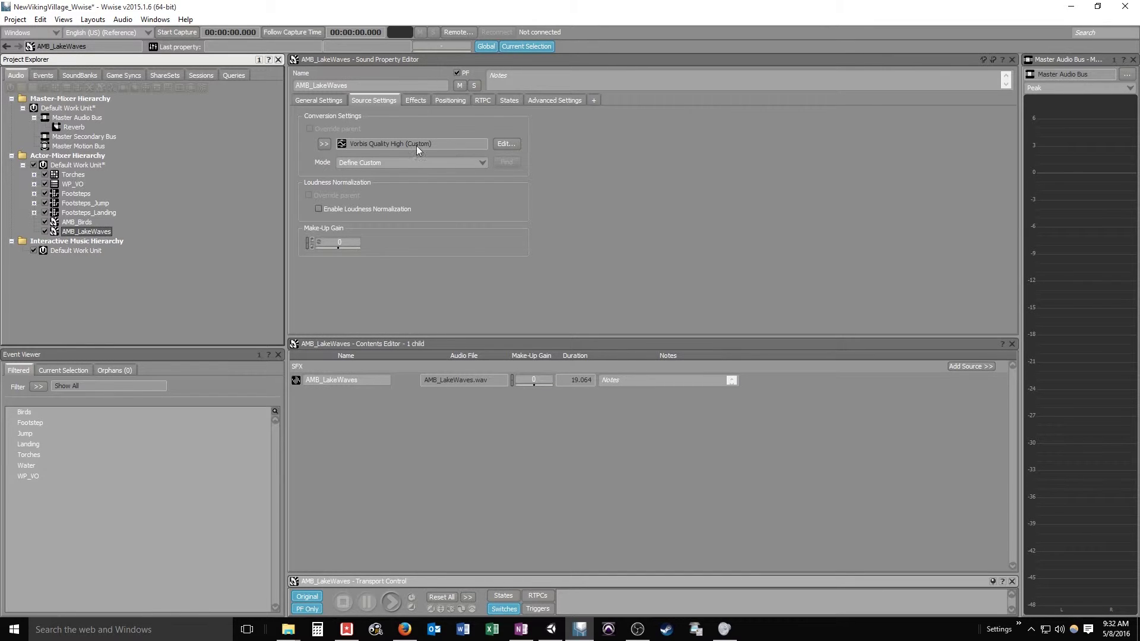
pyautogui.press('F7')
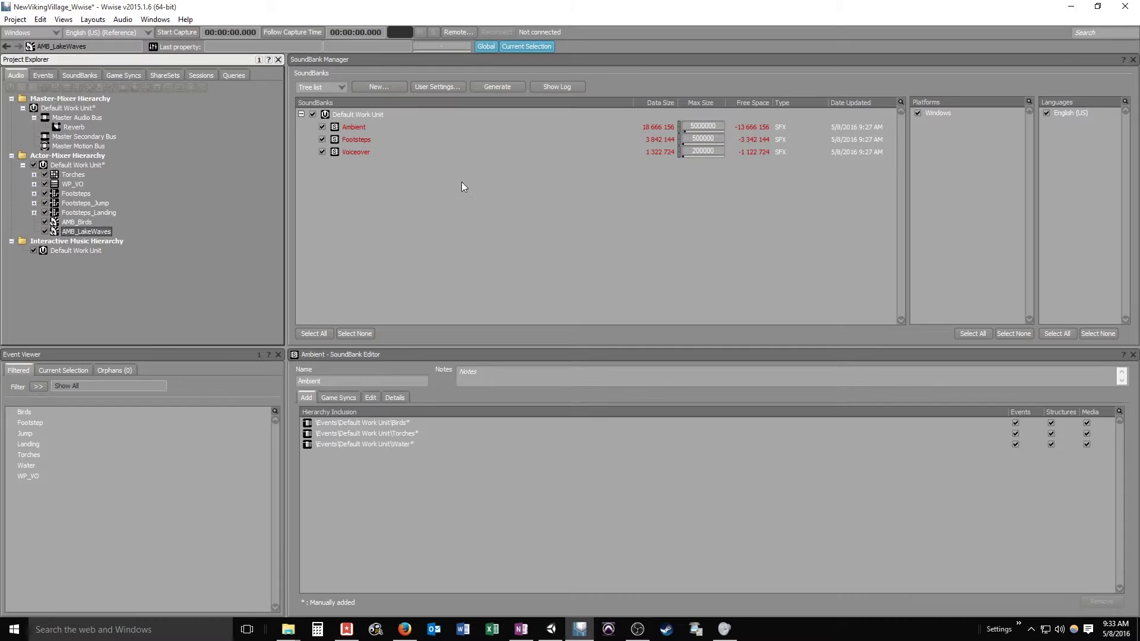
# Step: Check the Ambient bank's maximum size, then regenerate all SoundBanks
pyautogui.click(703, 125)
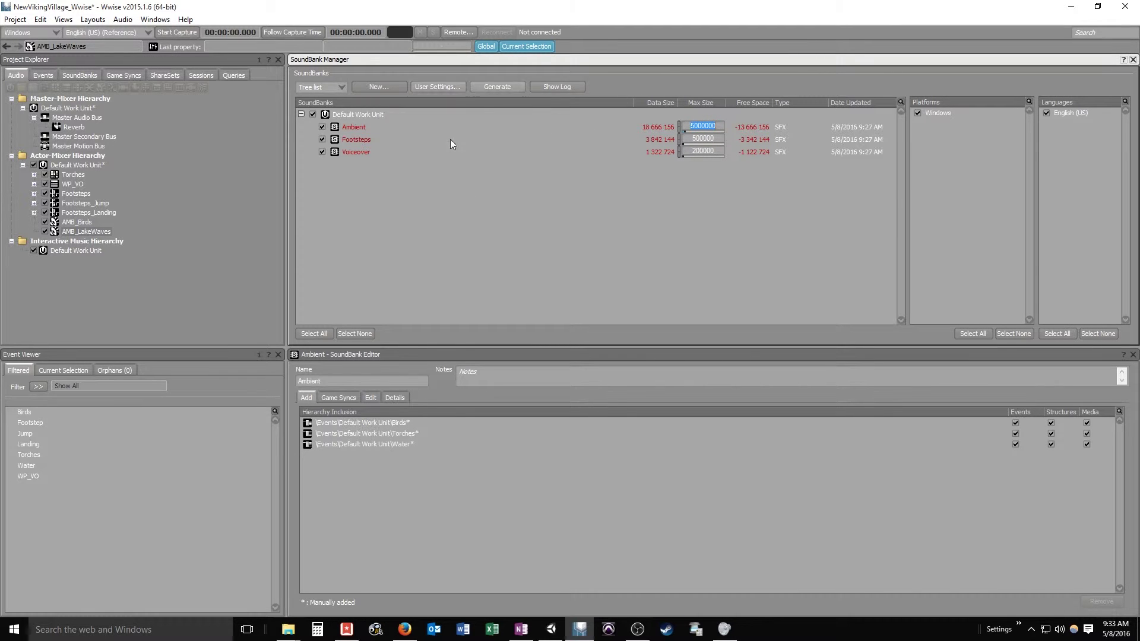
pyautogui.click(500, 87)
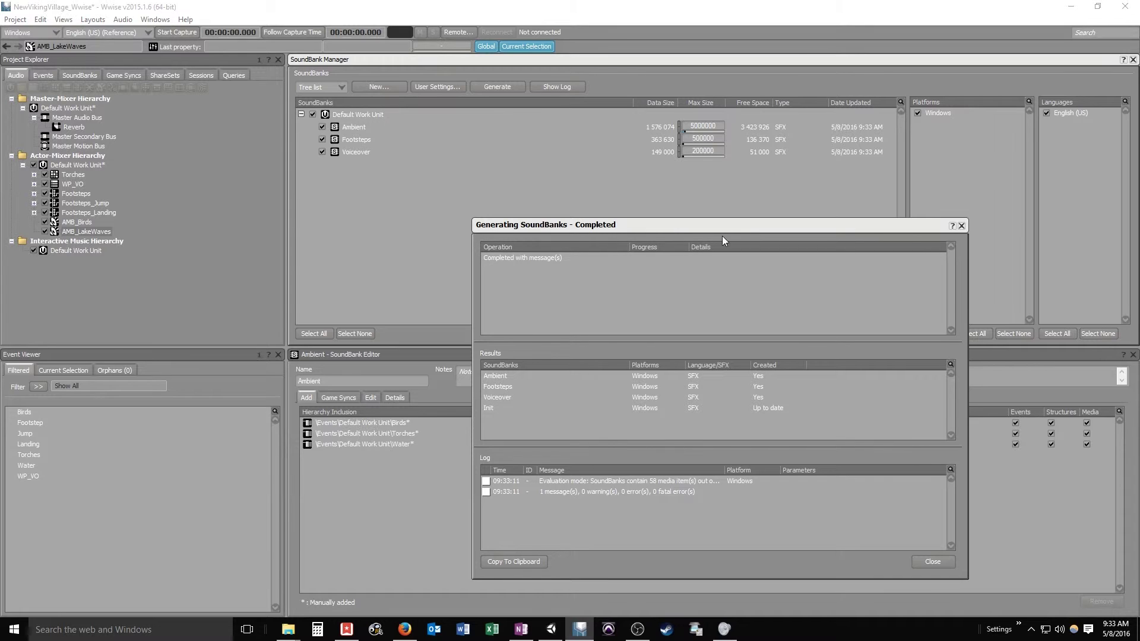
pyautogui.moveTo(723, 226); pyautogui.dragTo(678, 204)
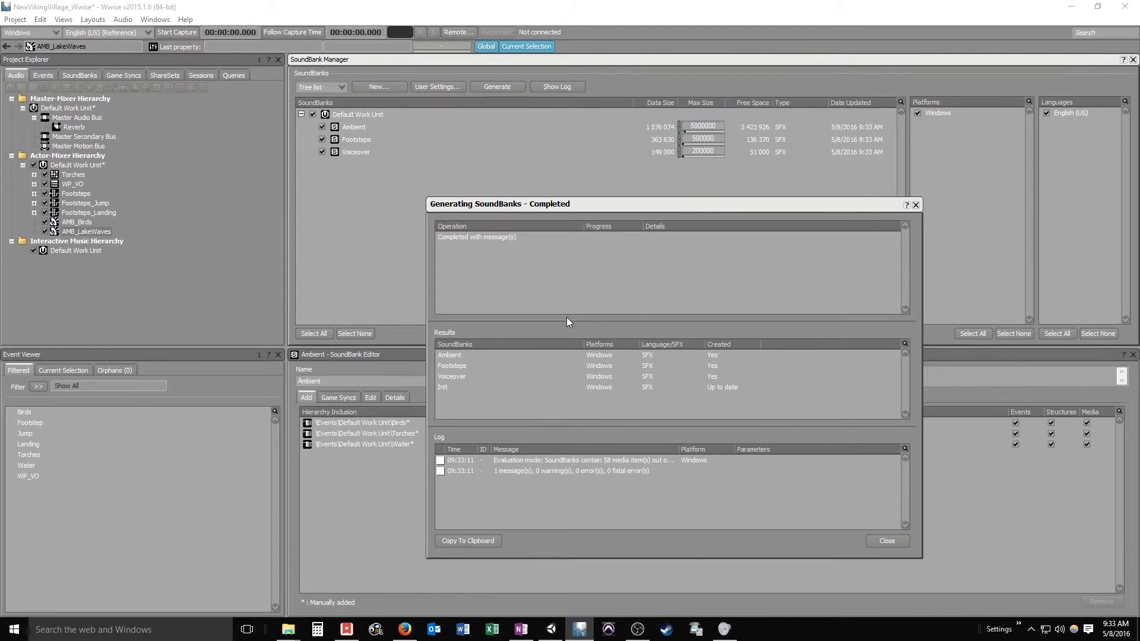
# Step: Close the SoundBank generation report
pyautogui.click(885, 540)
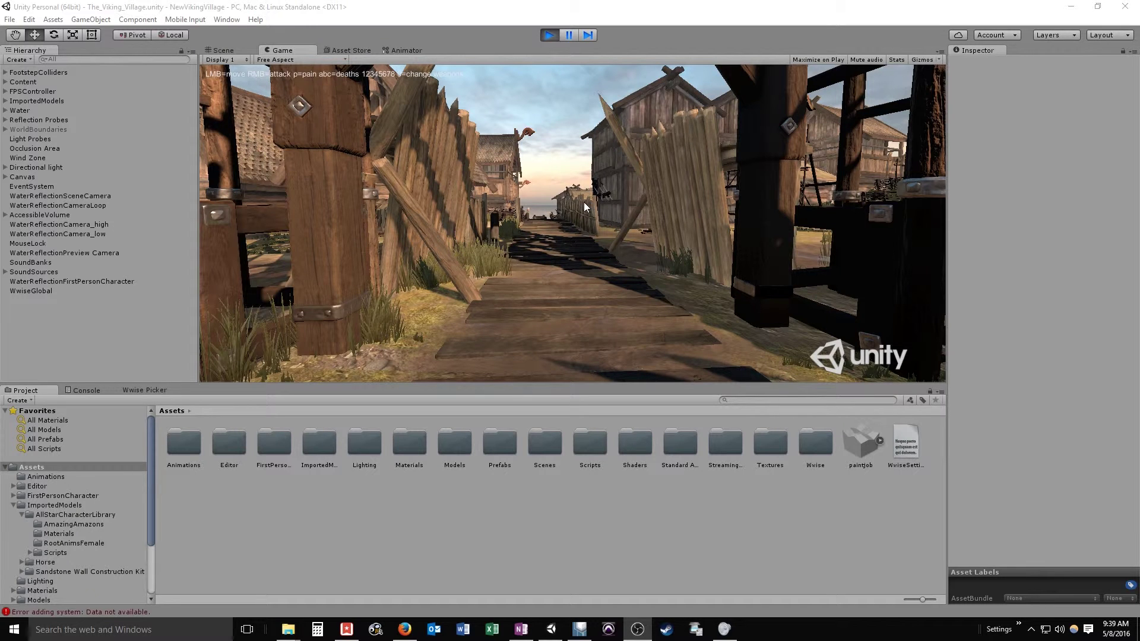
# Step: Walk the player past the houses, onto the beach, then out through the gate towers
pyautogui.click(557, 190)
pyautogui.press('w')
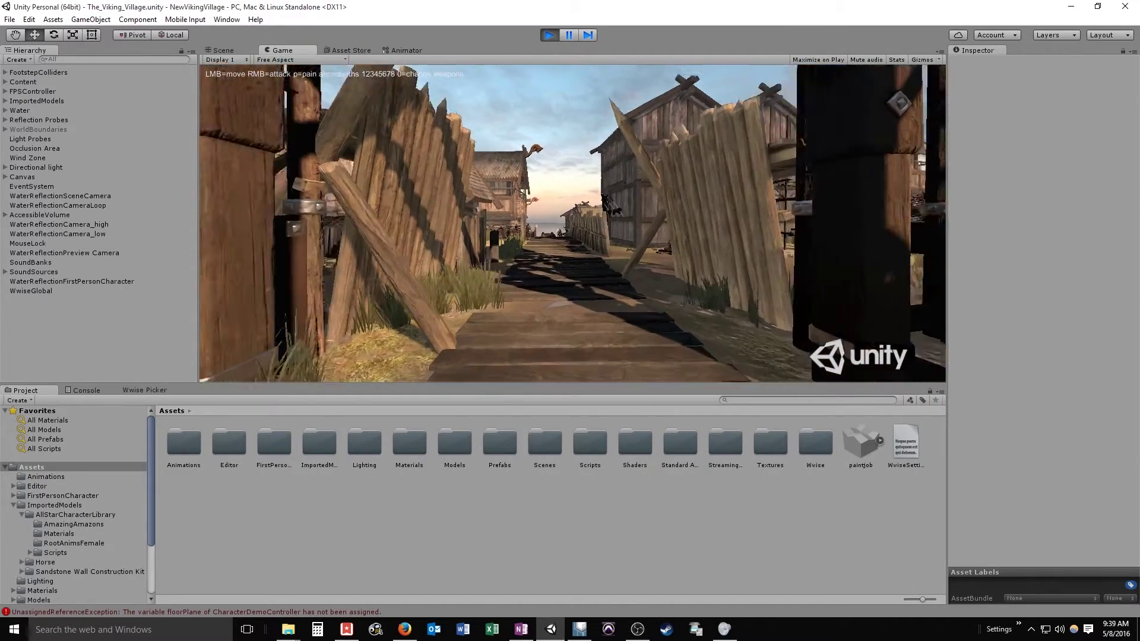
pyautogui.press('w')
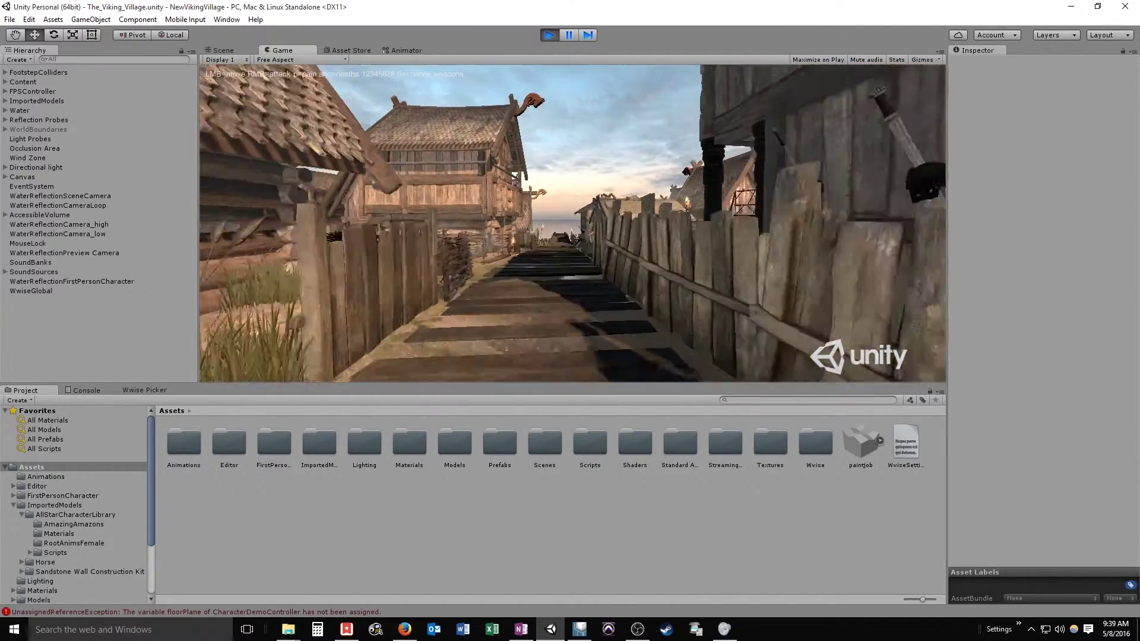
pyautogui.press('w')
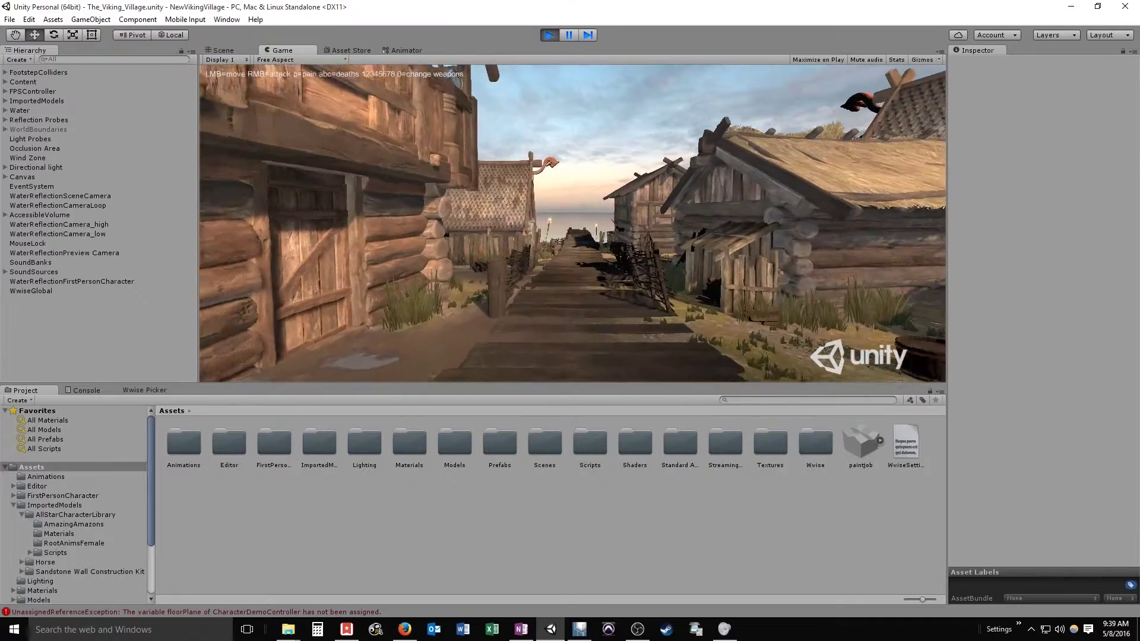
pyautogui.press('w')
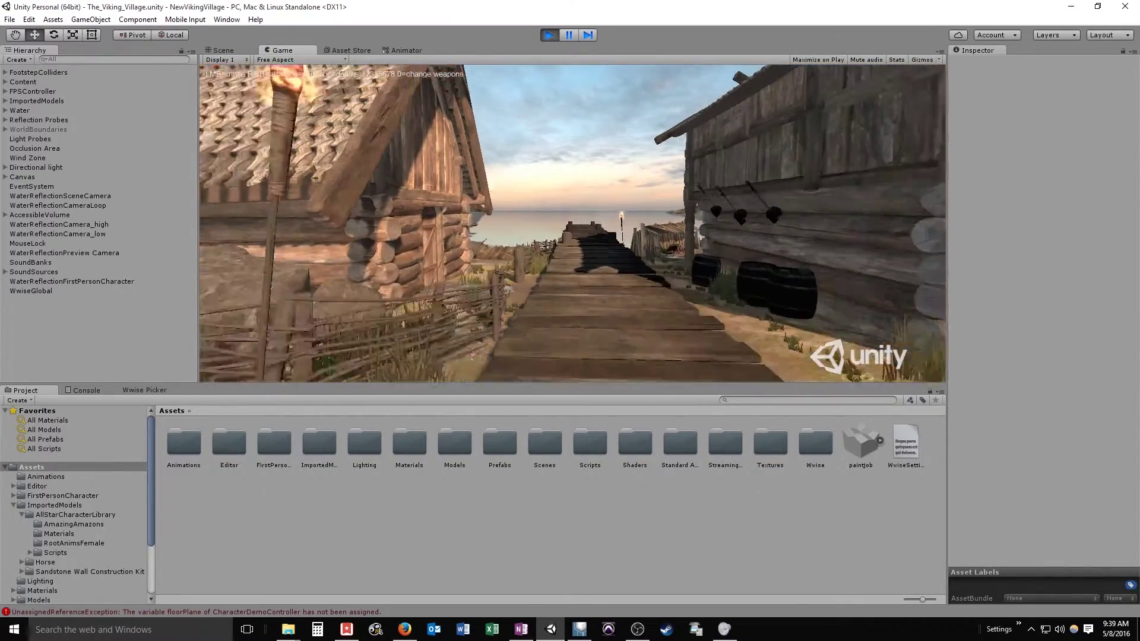
pyautogui.press('w')
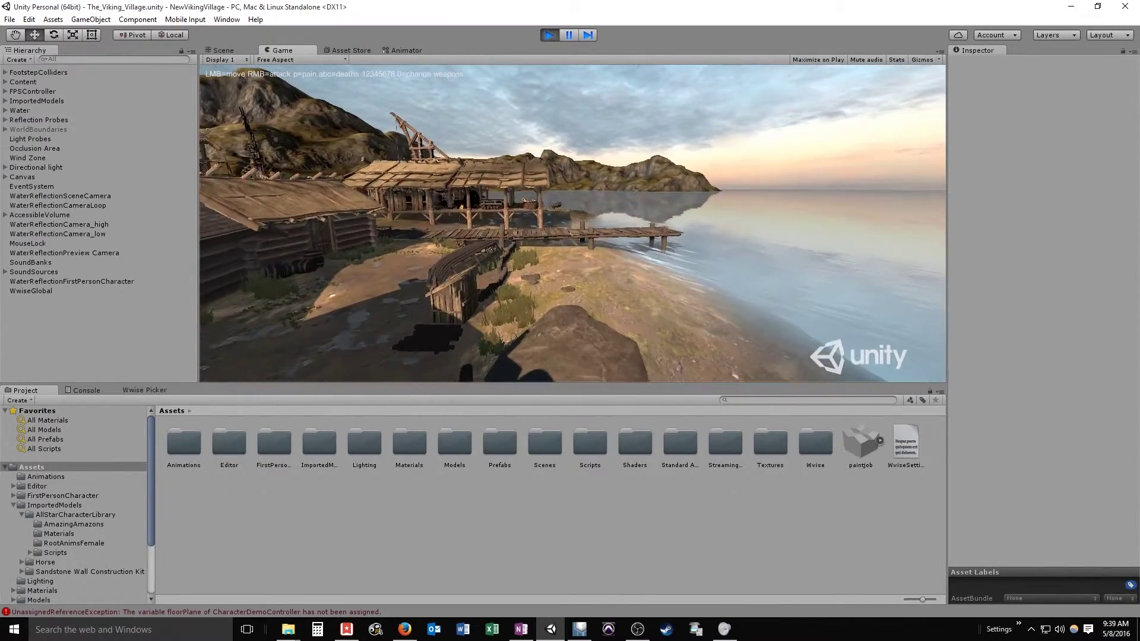
pyautogui.press('w')
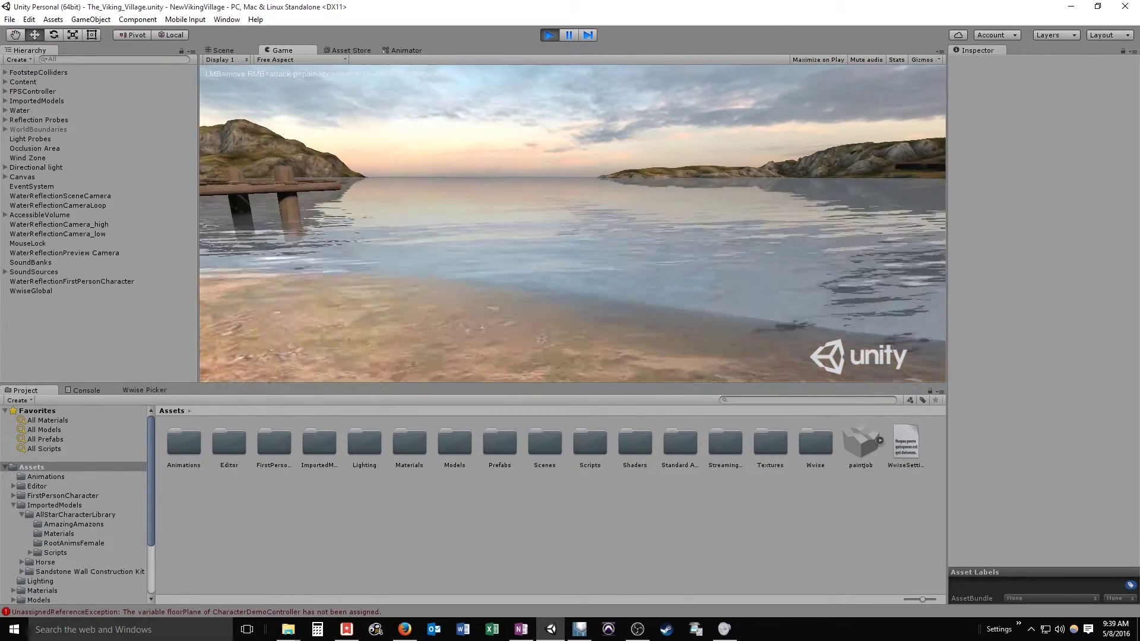
pyautogui.press('w')
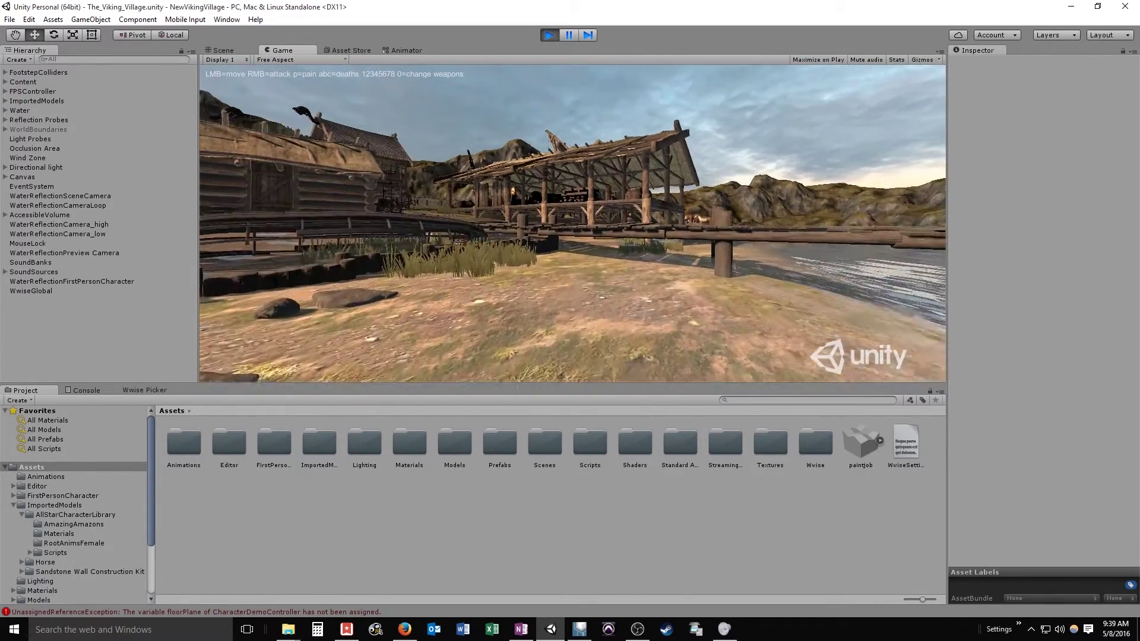
pyautogui.press('w')
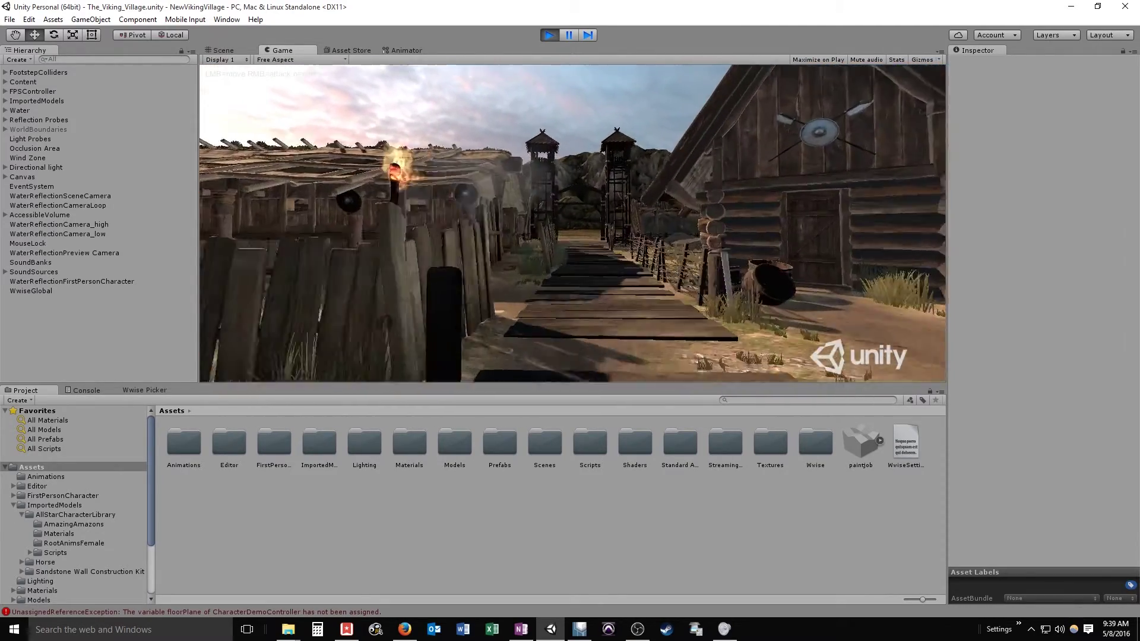
pyautogui.press('w')
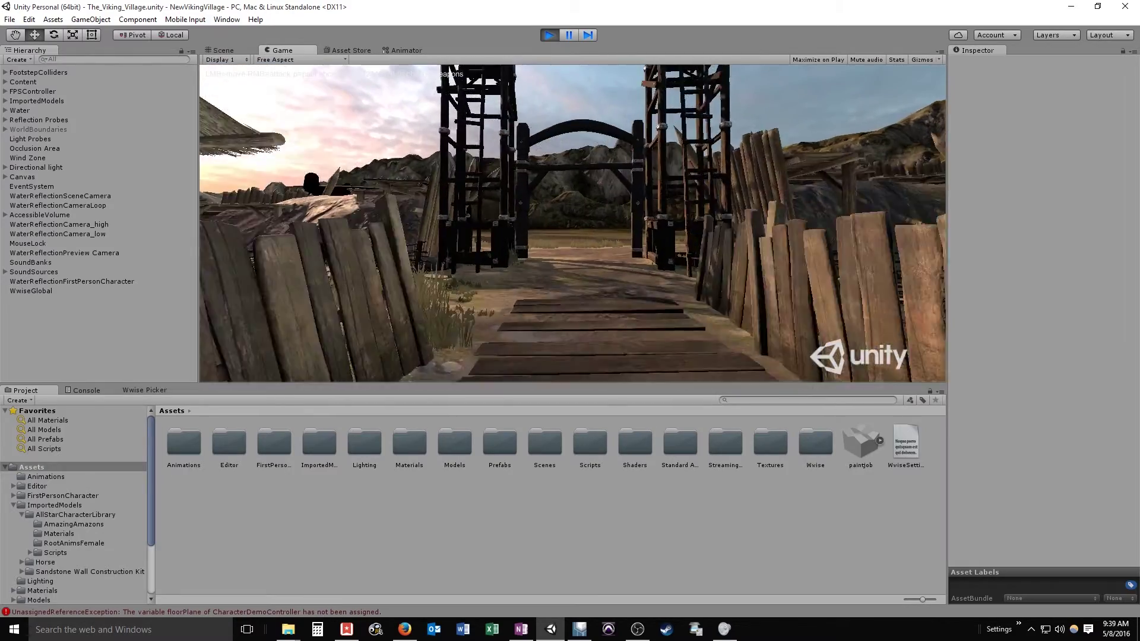
pyautogui.press('w')
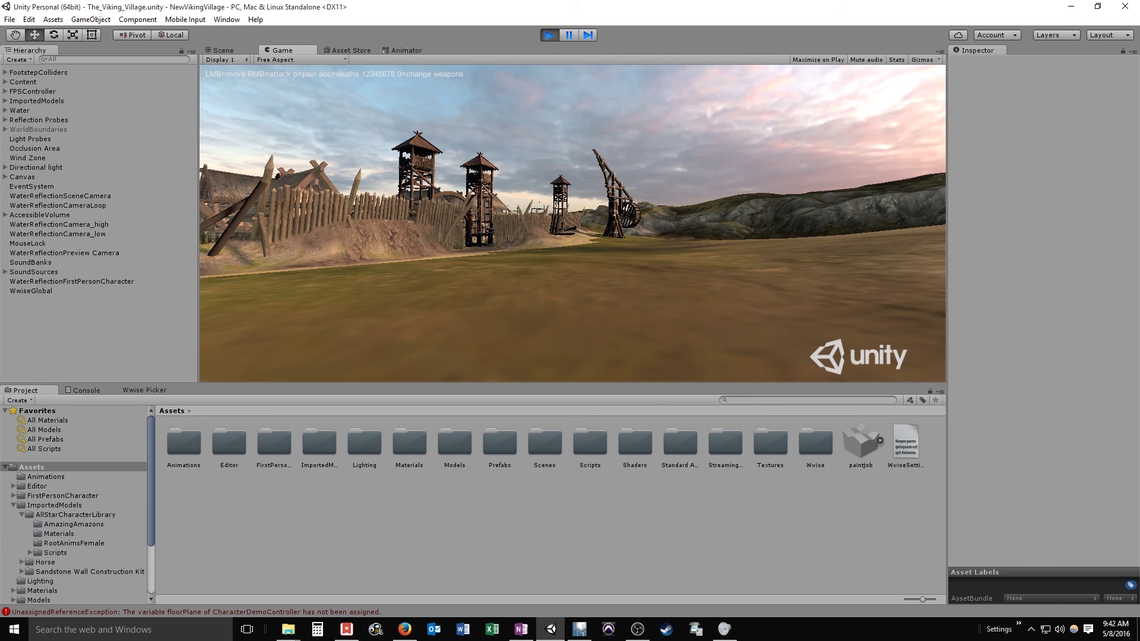
# Step: Open the Windows Start menu
pyautogui.press('super')
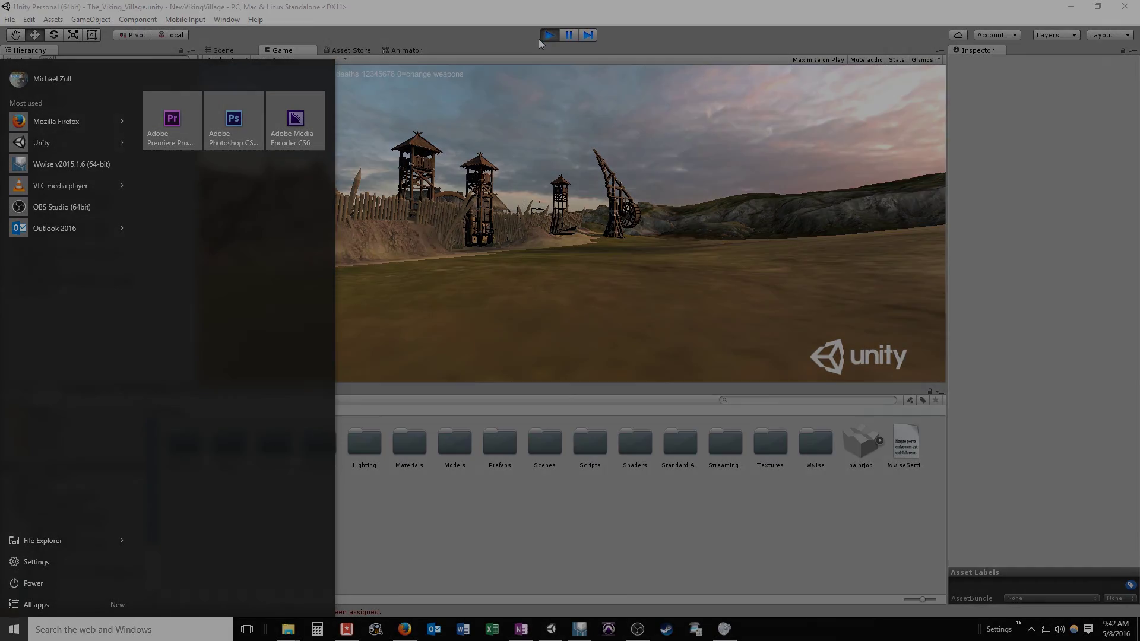